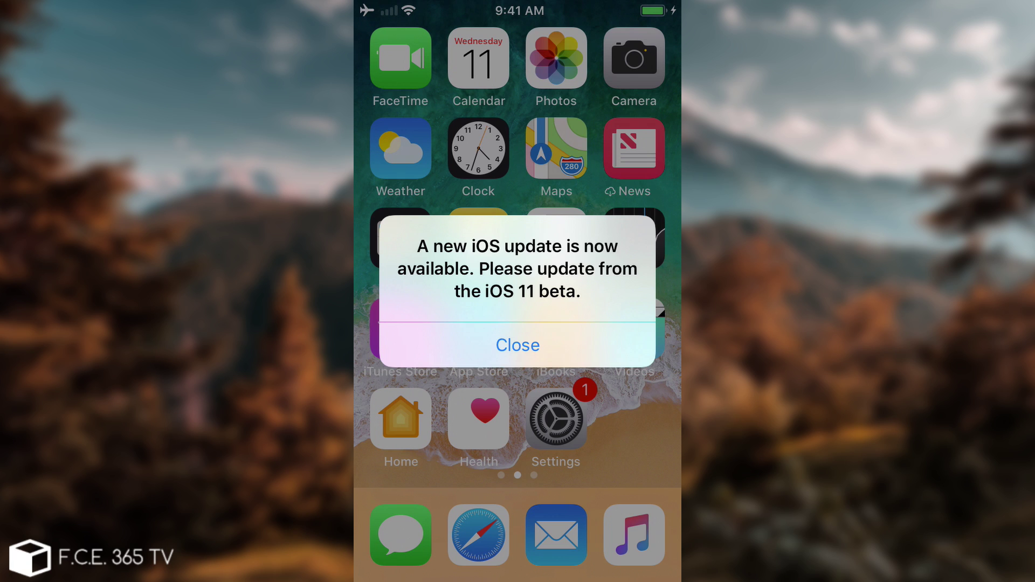
# Dismiss the iOS 11 beta update alert, check Notification Center, and dismiss the alert again when it returns
pyautogui.click(518, 345)
pyautogui.moveTo(517, 4); pyautogui.dragTo(518, 364)
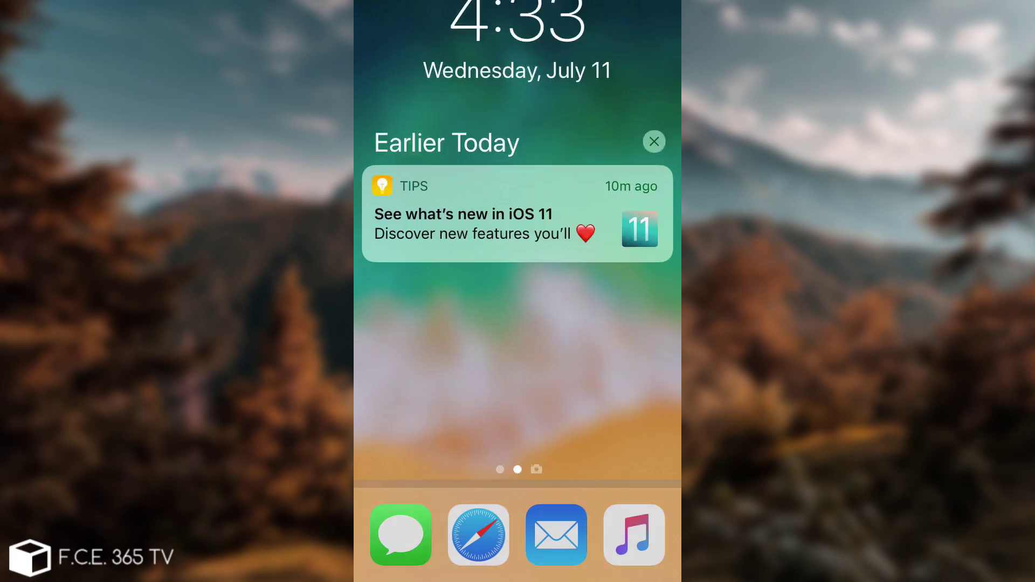
pyautogui.moveTo(517, 566); pyautogui.dragTo(518, 121)
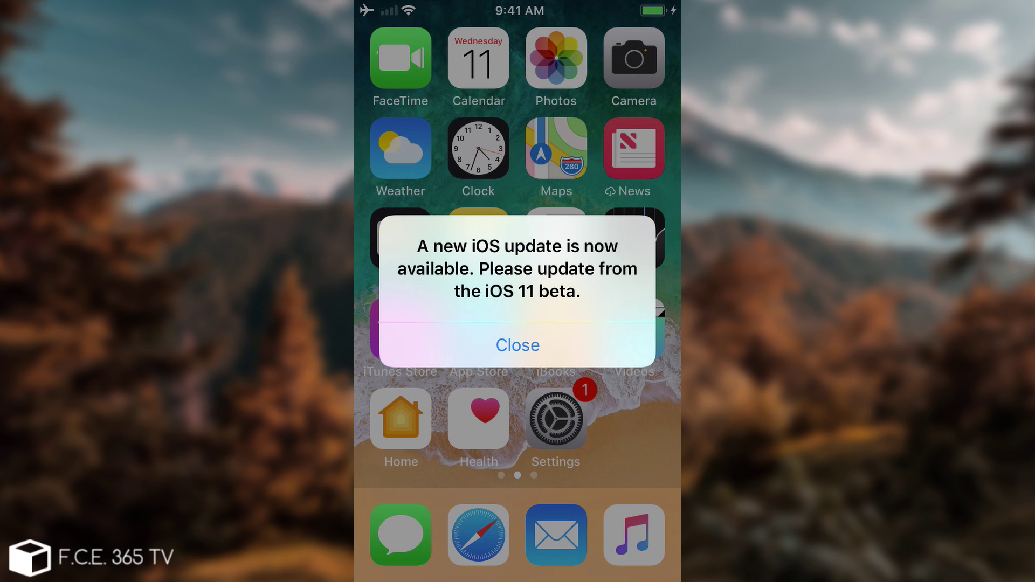
pyautogui.click(518, 345)
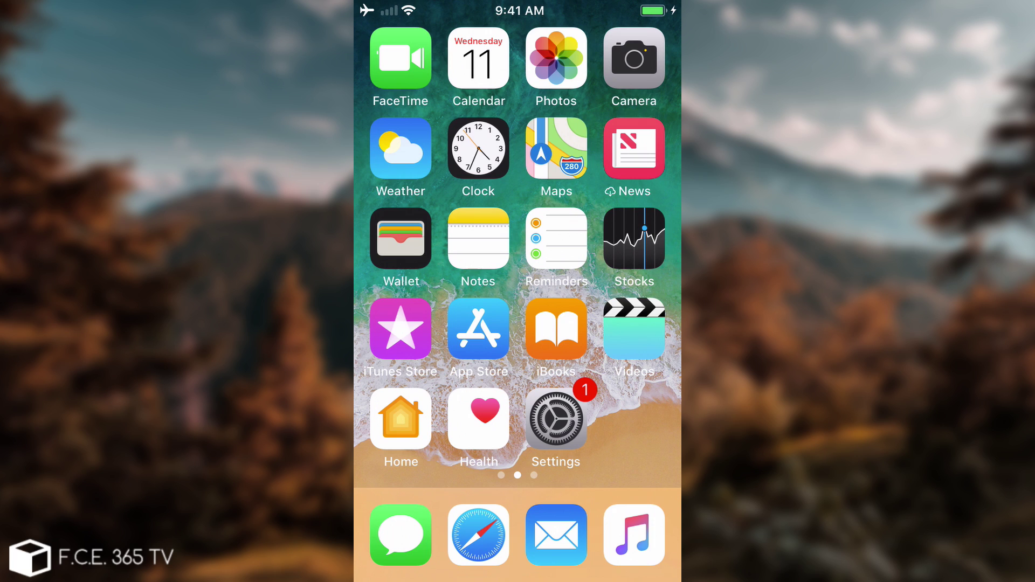
pyautogui.moveTo(615, 323); pyautogui.dragTo(405, 324)
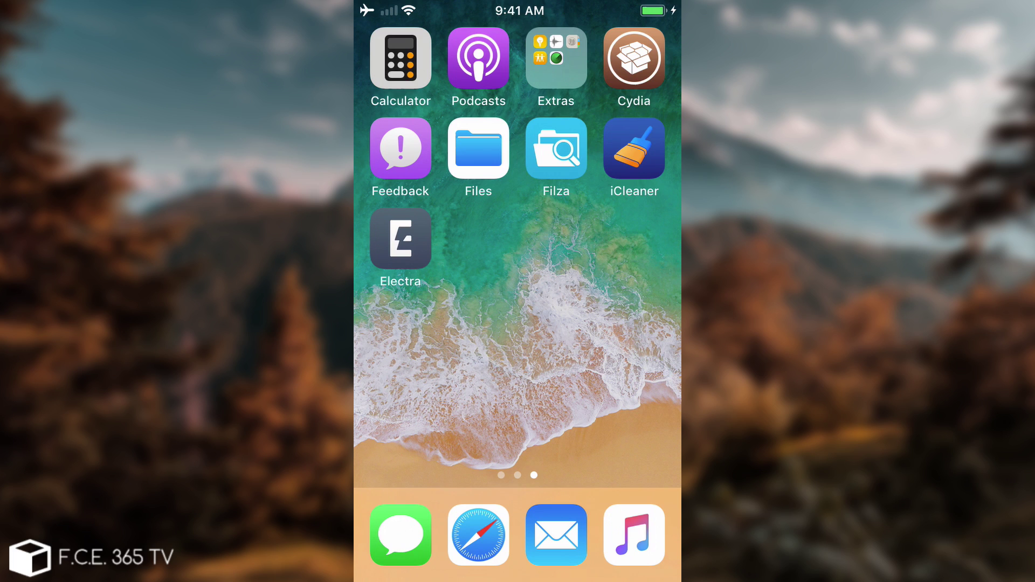
# Swipe to the home screen page holding Cydia and launch it
pyautogui.moveTo(421, 339)
pyautogui.mouseDown()
pyautogui.moveTo(631, 340)
pyautogui.moveTo(420, 340)
pyautogui.mouseUp()
pyautogui.click(634, 57)
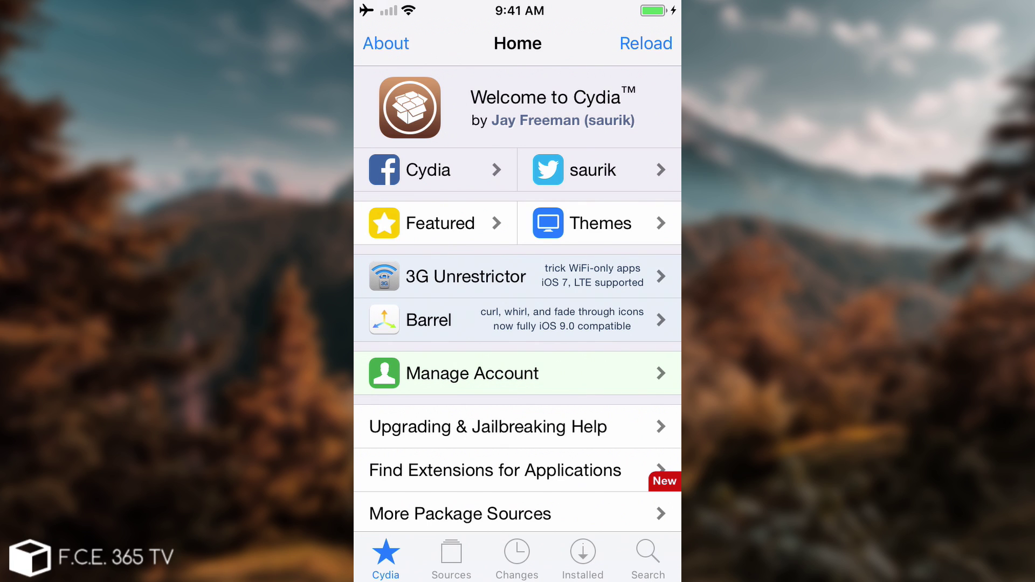
# Browse Sources > GeoSn0w's Cloud9 Repo > Tweaks to the NukeBetaPopUp package details
pyautogui.click(452, 558)
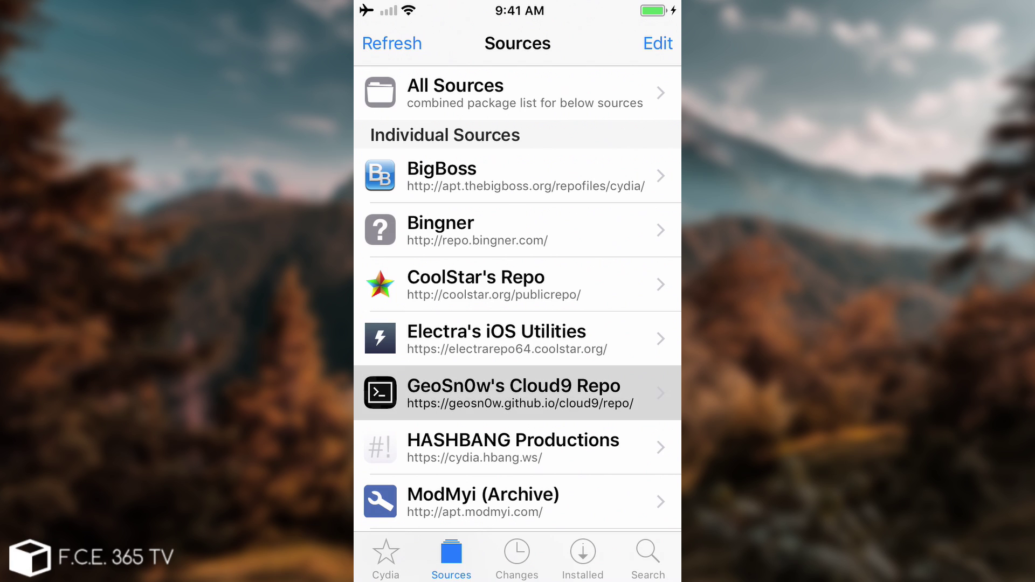
pyautogui.scroll(-1, 518, 393)
pyautogui.click(518, 329)
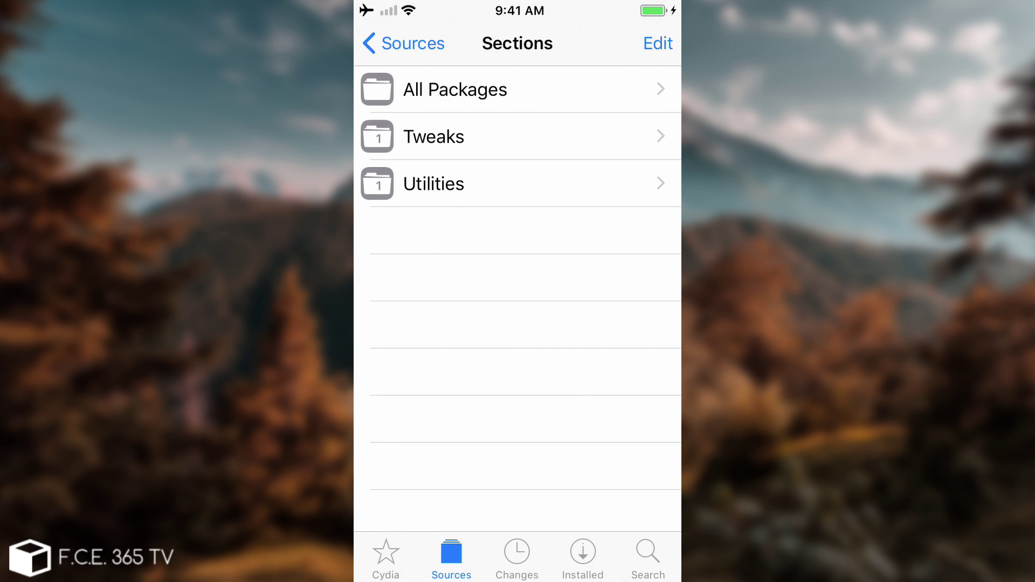
pyautogui.click(518, 135)
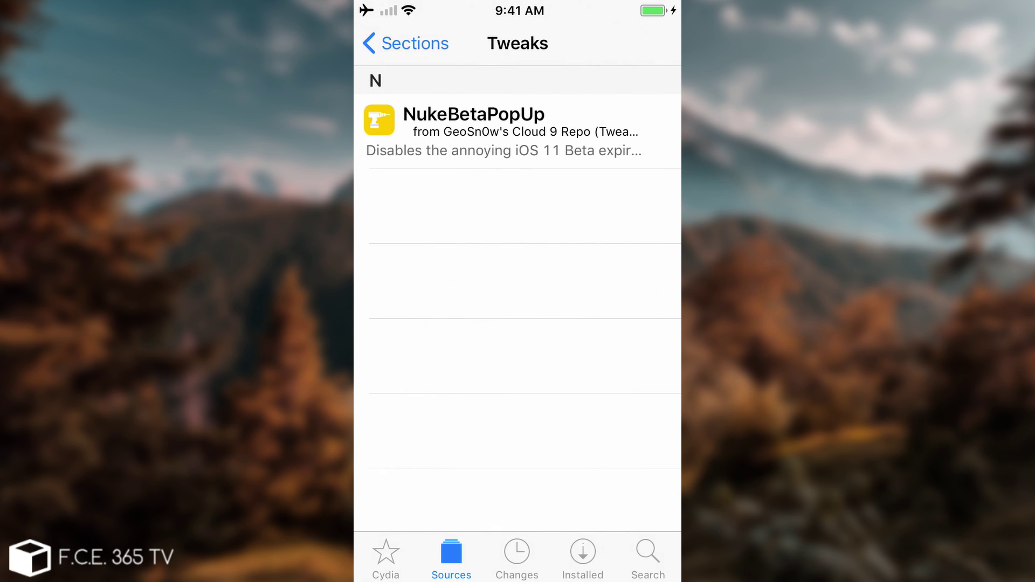
pyautogui.click(502, 132)
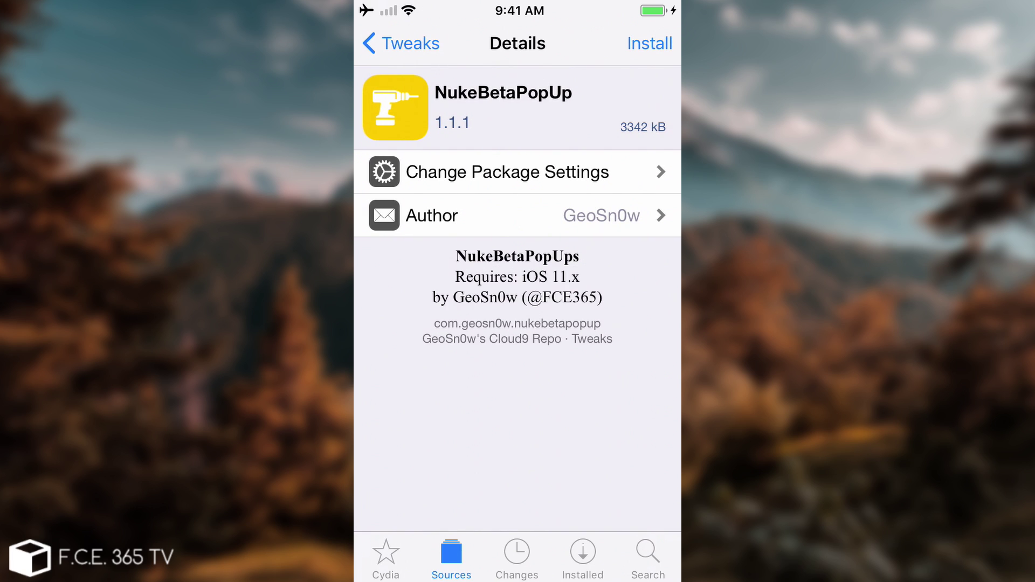
# Install NukeBetaPopUp 1.1.1 and confirm, letting the Running console proceed to Complete
pyautogui.click(650, 44)
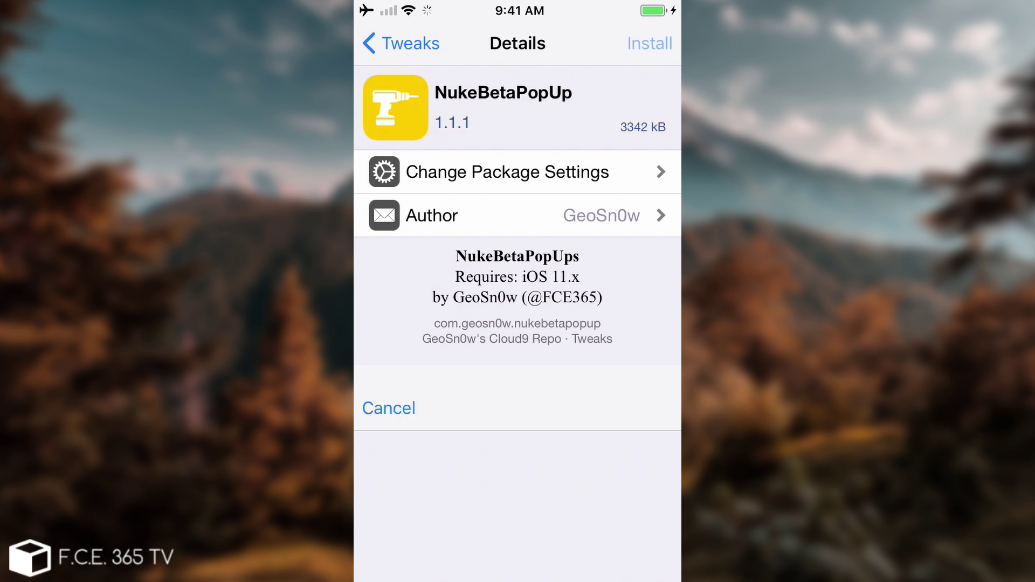
pyautogui.click(640, 42)
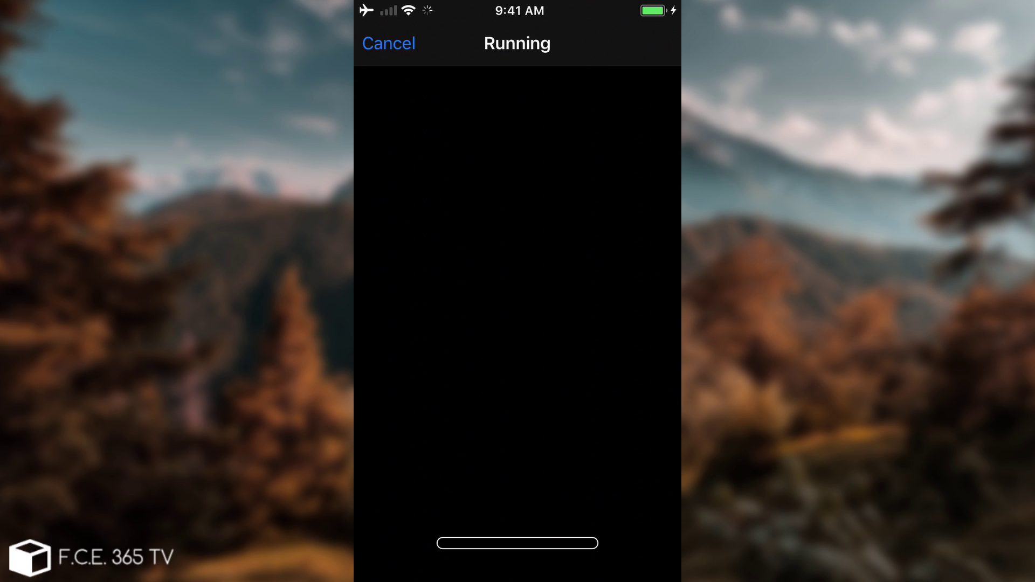